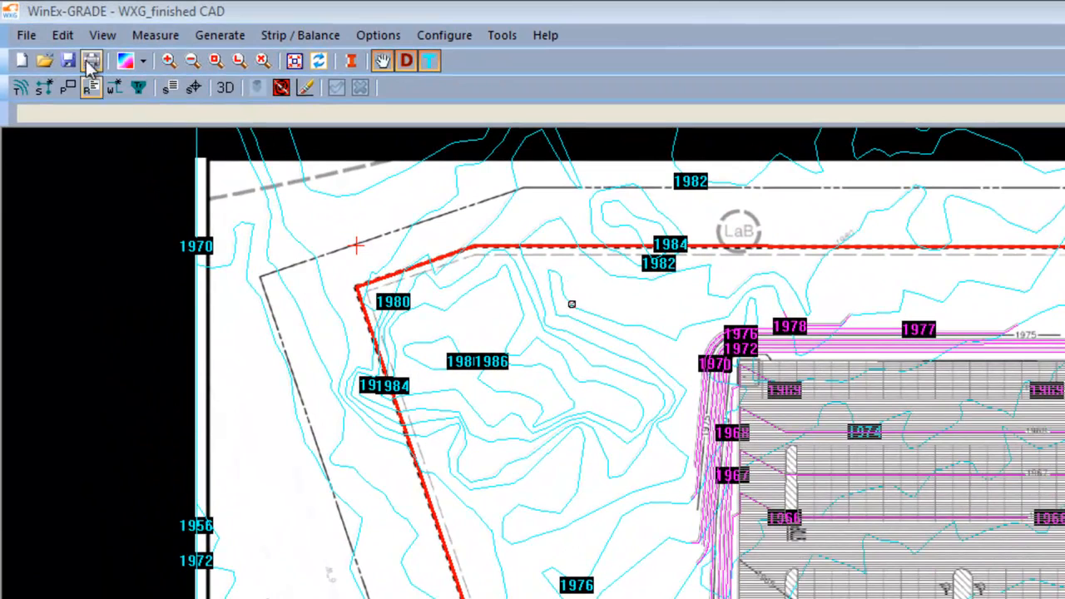
# Step: Add an Edit Data speed button to the toolbar through the default configuration settings
pyautogui.click(63, 35)
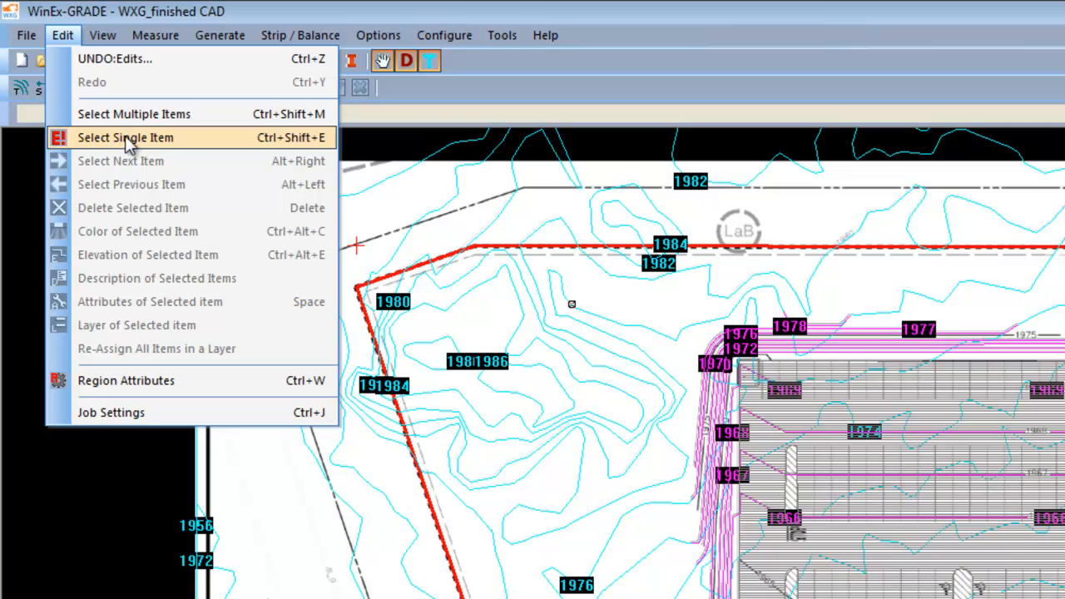
pyautogui.click(455, 38)
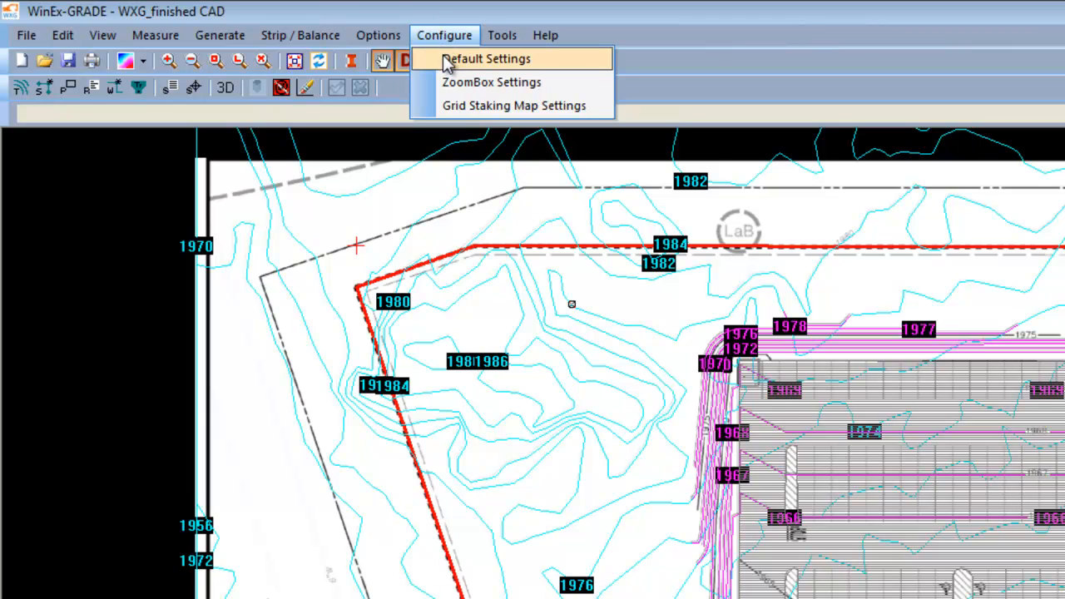
pyautogui.click(485, 60)
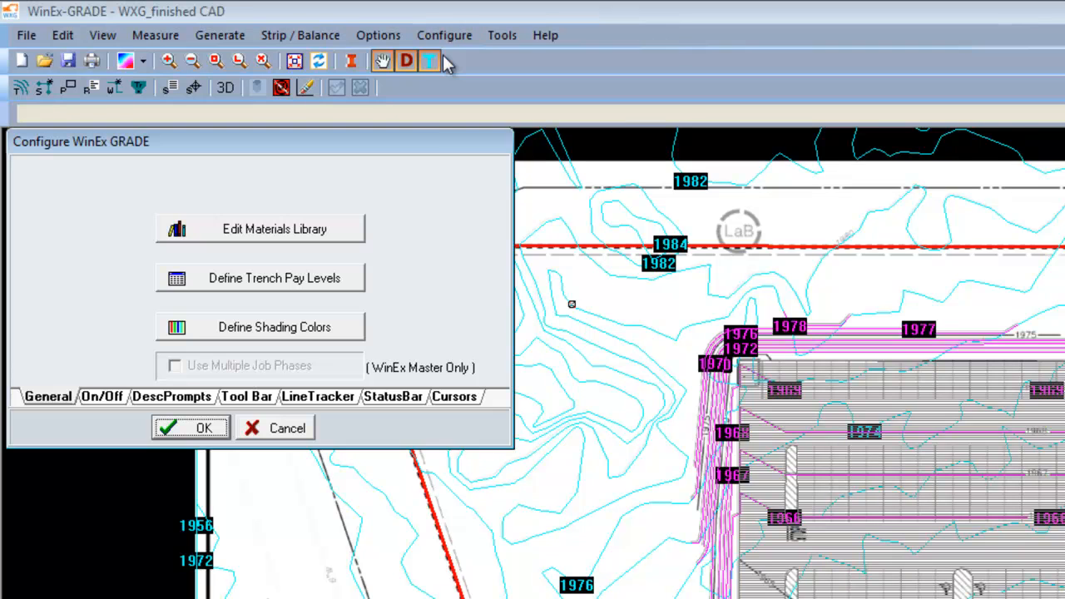
pyautogui.click(255, 397)
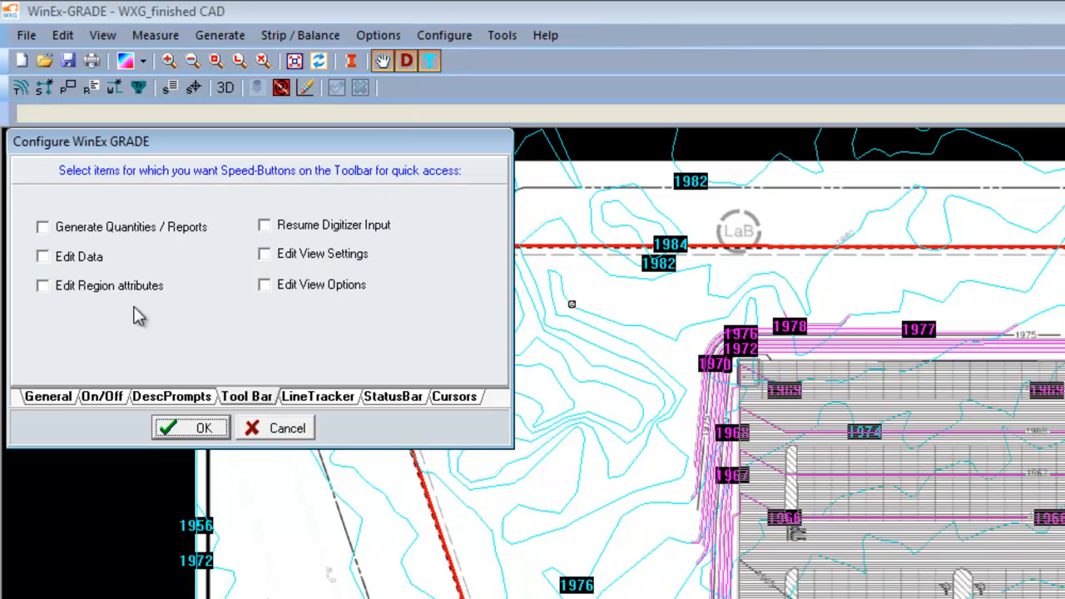
pyautogui.click(43, 258)
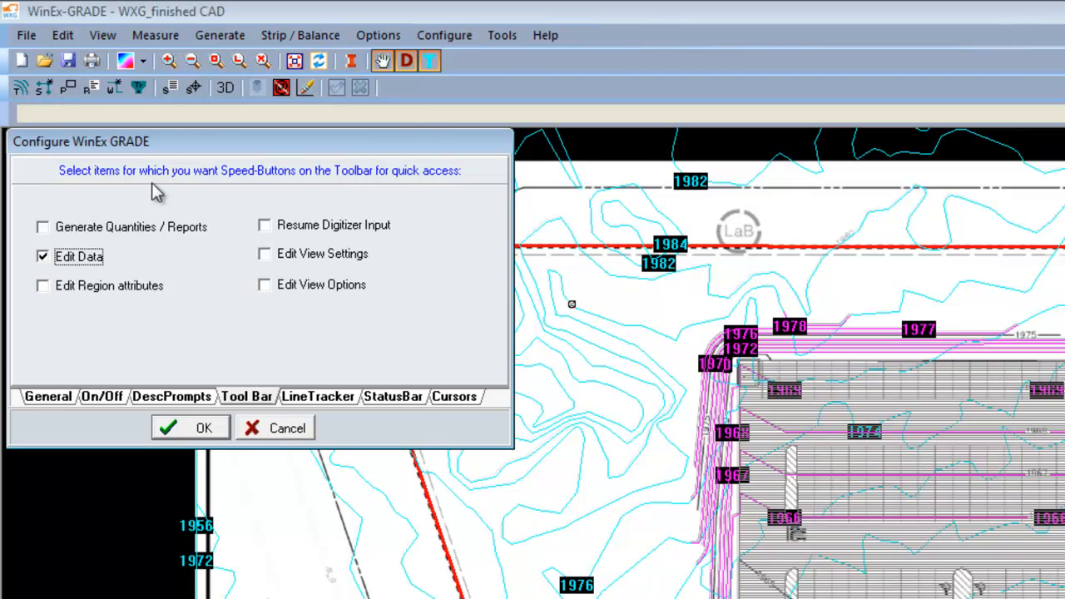
pyautogui.click(191, 427)
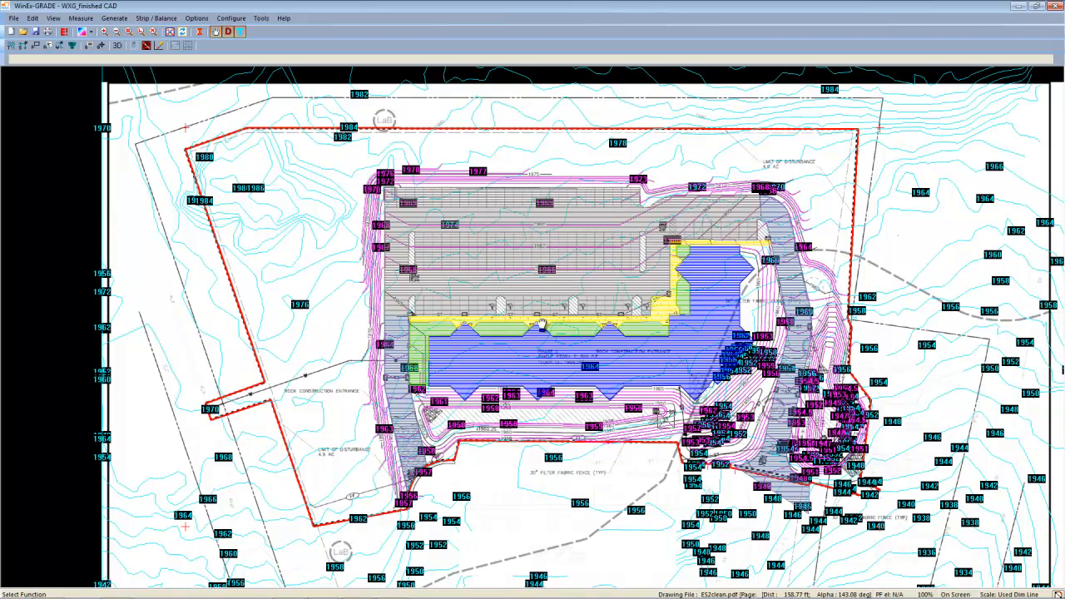
# Step: Zoom into the south silt fence and move the Professional Landscaping region's bottom vertex up onto the fence line
pyautogui.moveTo(670, 419); pyautogui.dragTo(543, 323)
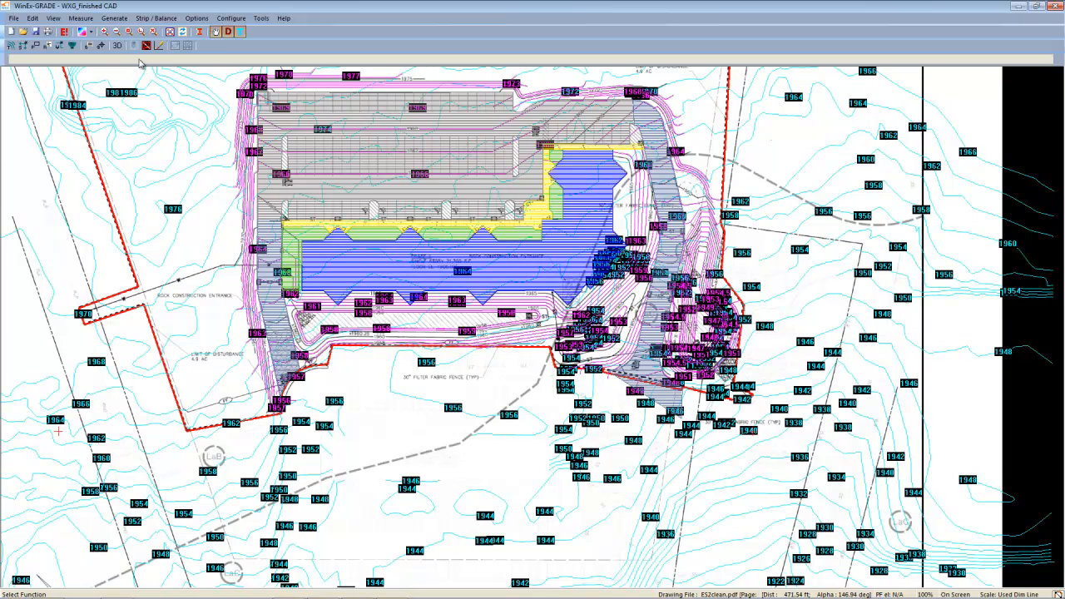
pyautogui.click(130, 33)
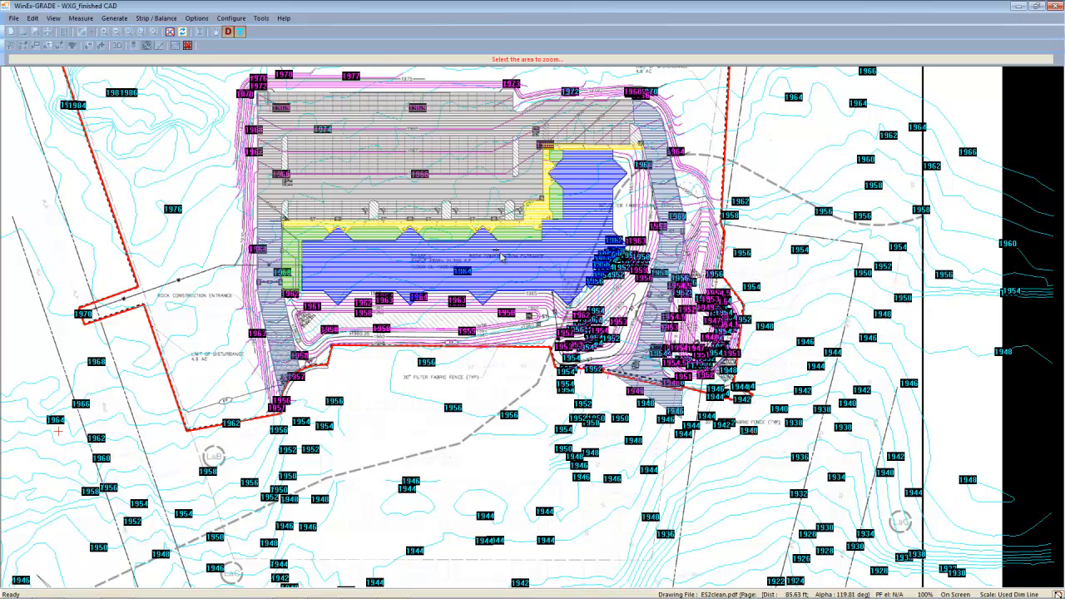
pyautogui.moveTo(563, 317); pyautogui.dragTo(747, 462)
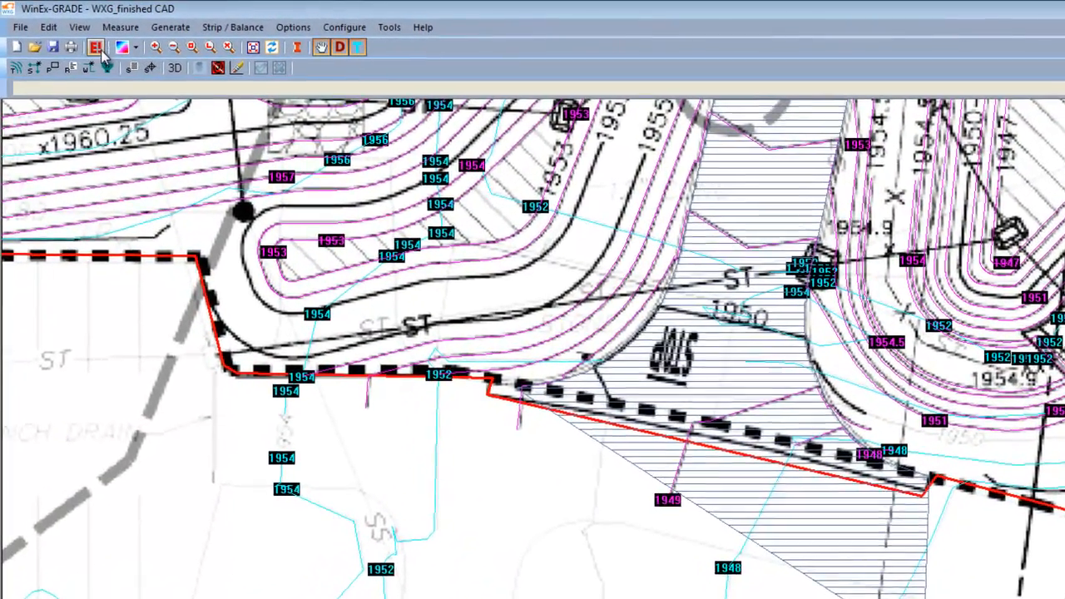
pyautogui.click(65, 34)
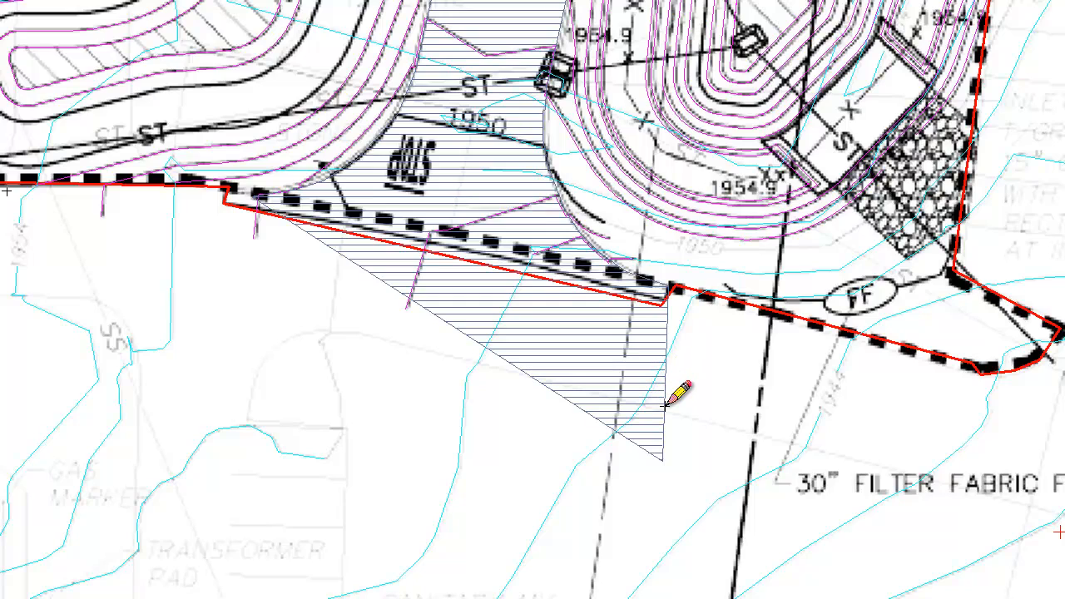
pyautogui.click(666, 406)
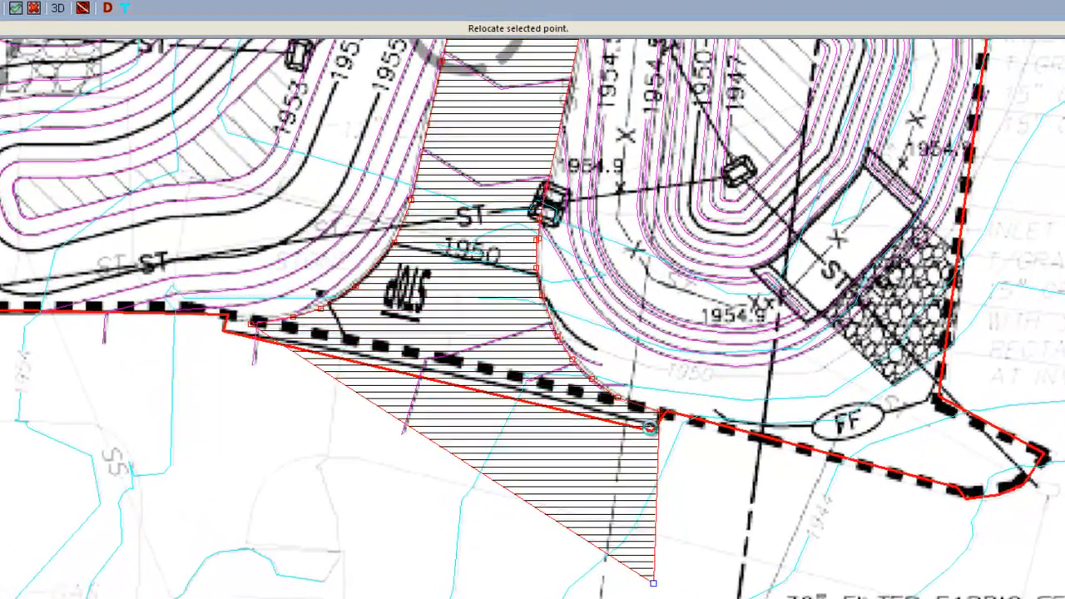
pyautogui.click(635, 372)
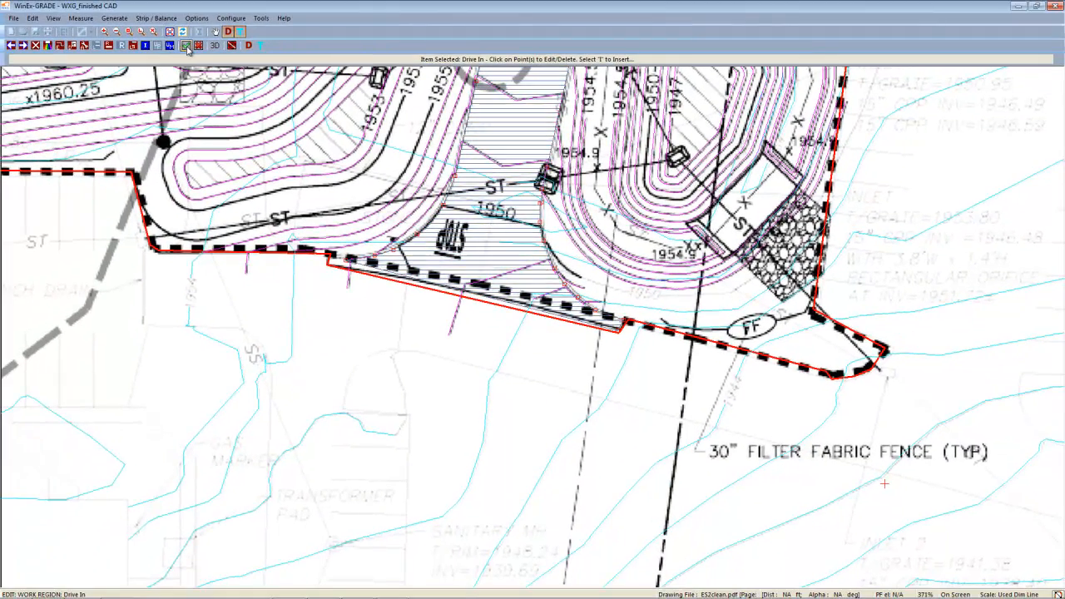
pyautogui.click(188, 49)
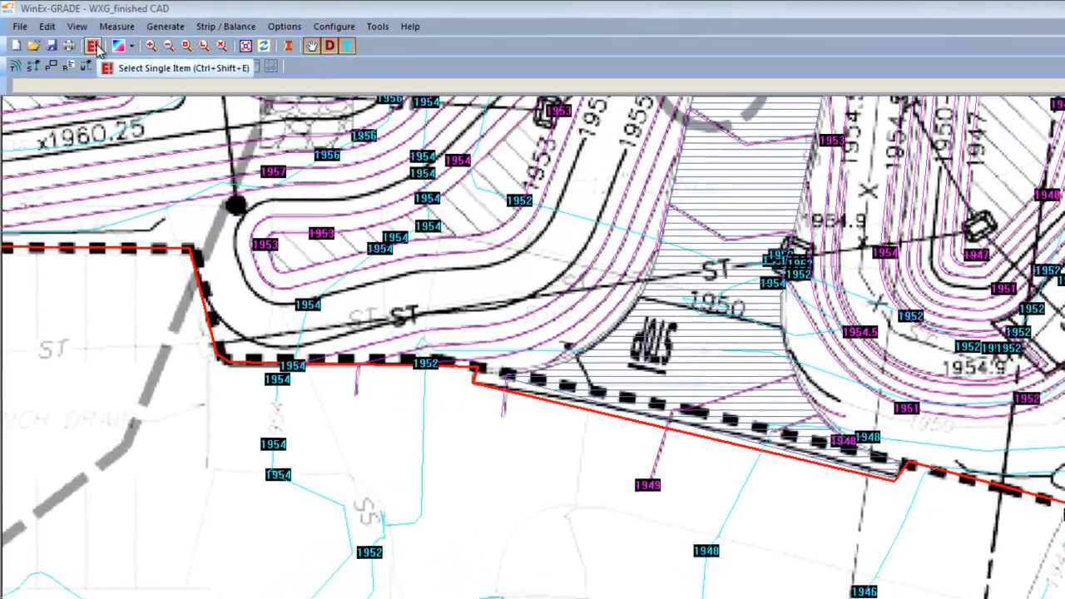
# Step: Review the list of items with out-of-range elevations, then close it and leave edit mode
pyautogui.click(66, 32)
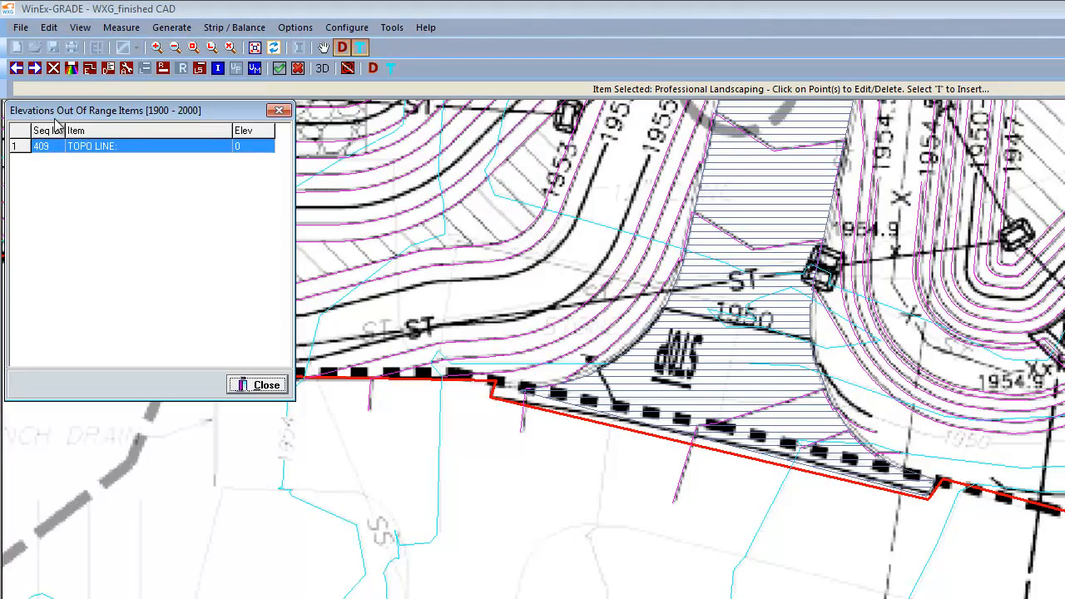
pyautogui.moveTo(120, 114); pyautogui.dragTo(305, 194)
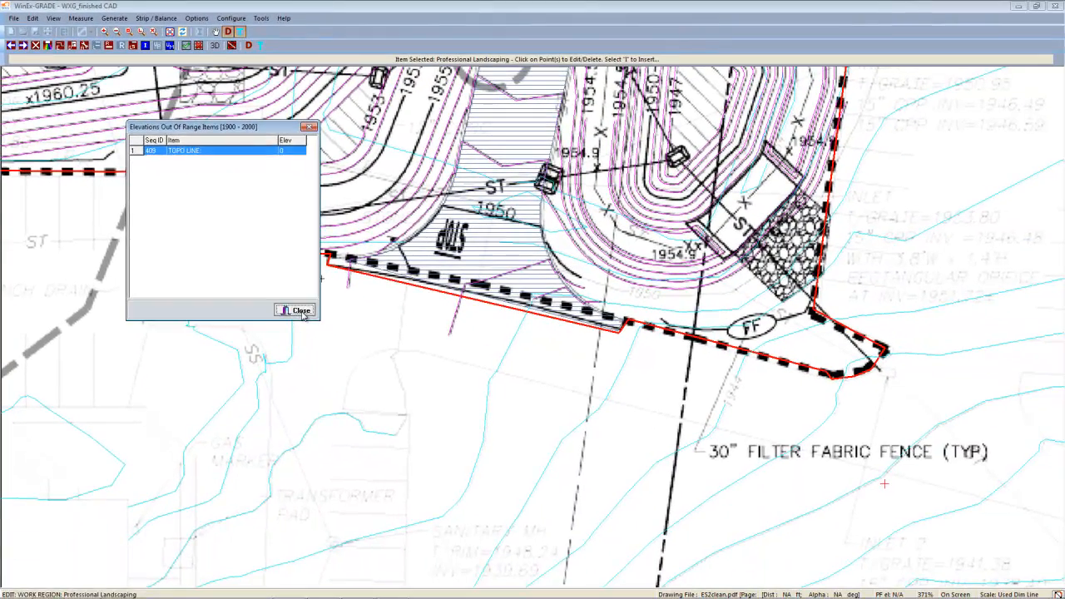
pyautogui.click(328, 338)
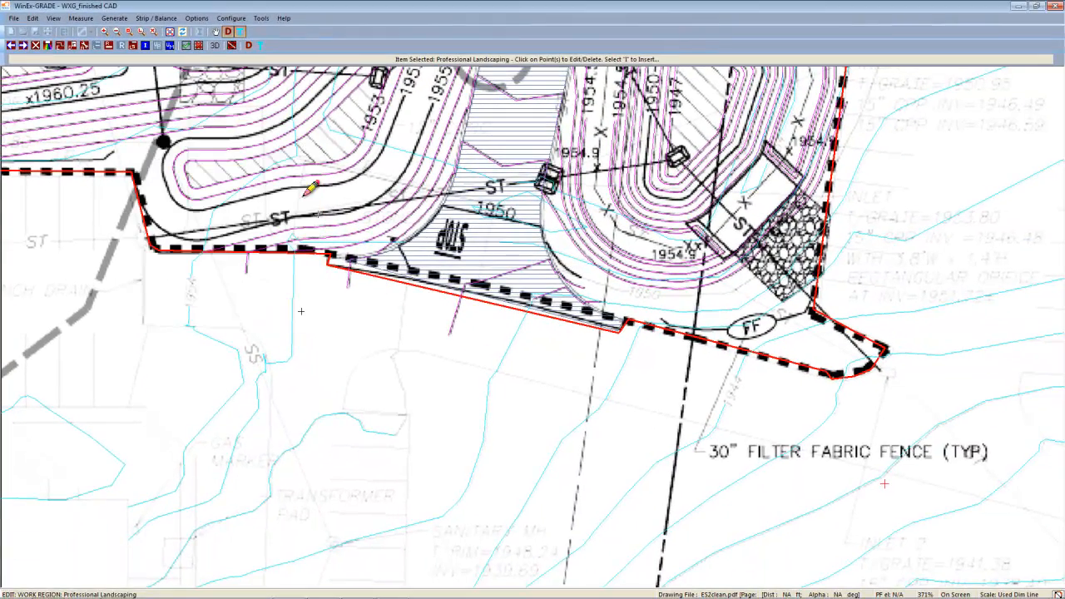
pyautogui.click(188, 50)
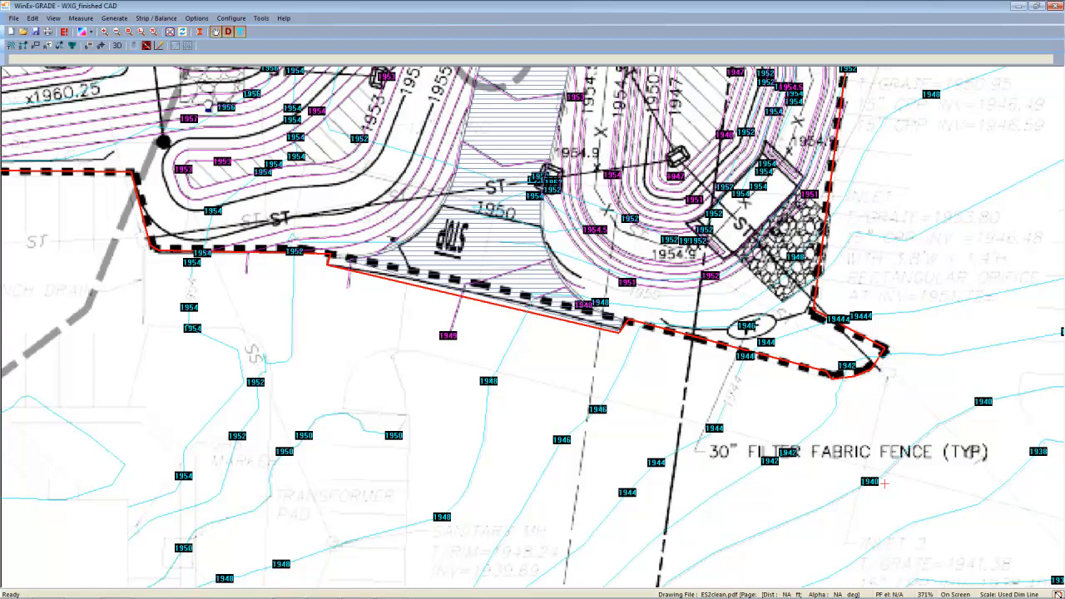
# Step: Locate the out-of-range topo line through the elevation check and set its elevation to 1971 ft
pyautogui.click(90, 33)
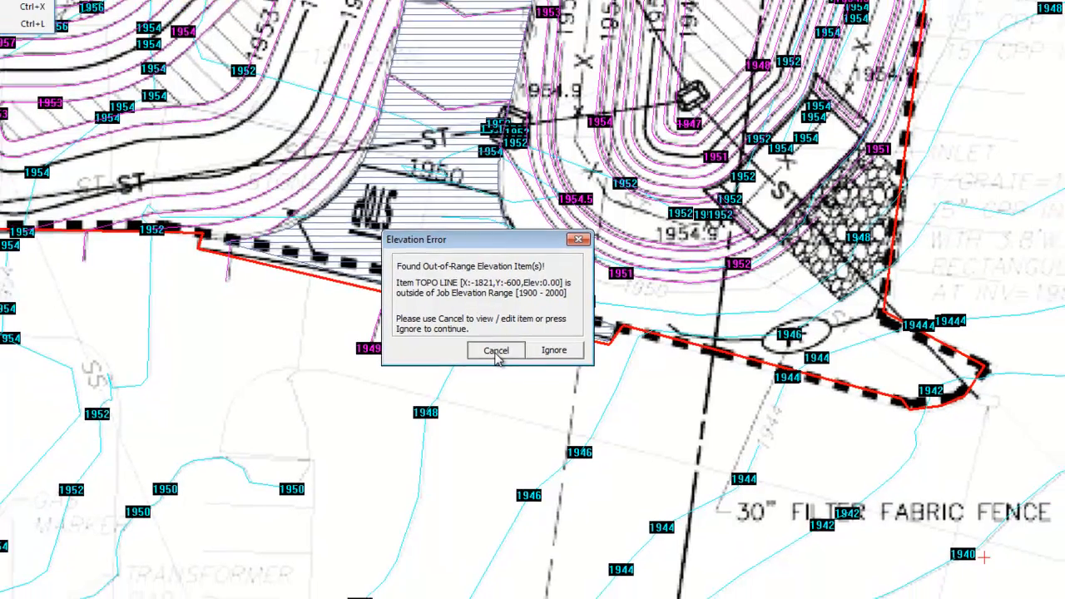
pyautogui.click(487, 353)
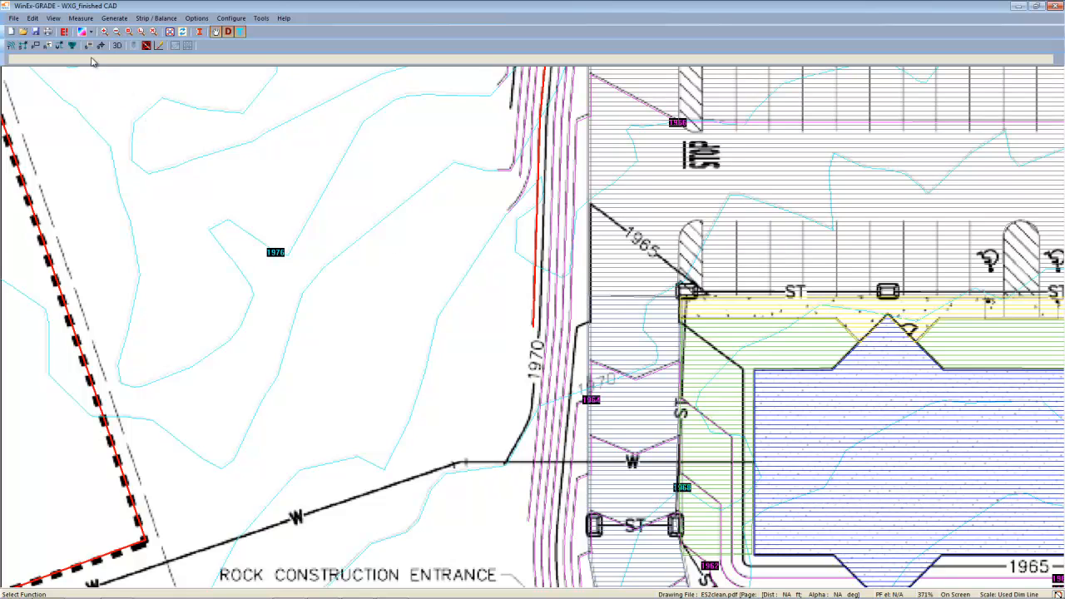
pyautogui.click(65, 32)
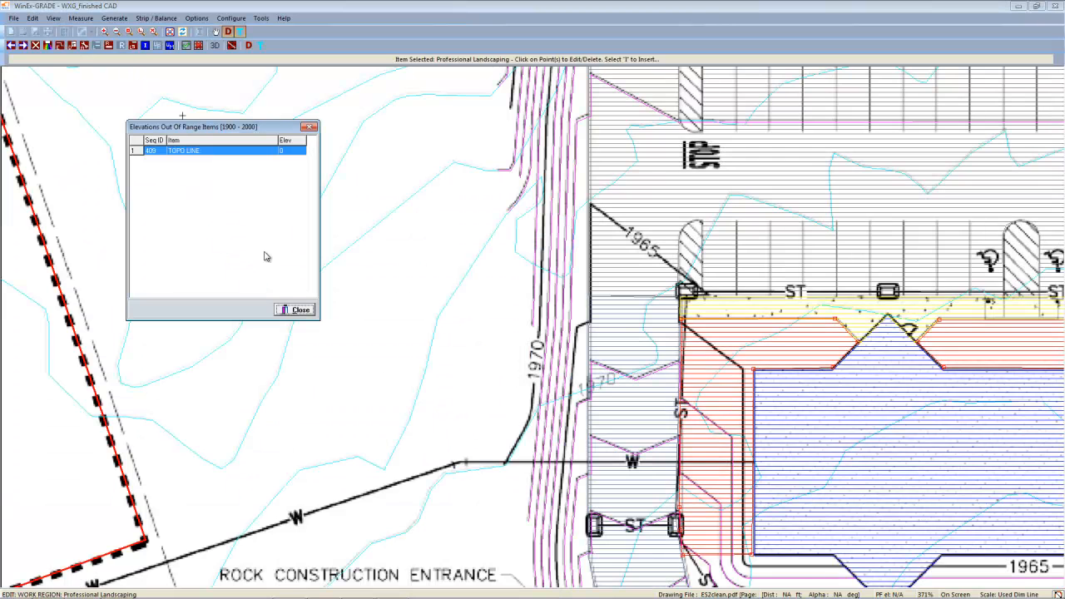
pyautogui.click(295, 310)
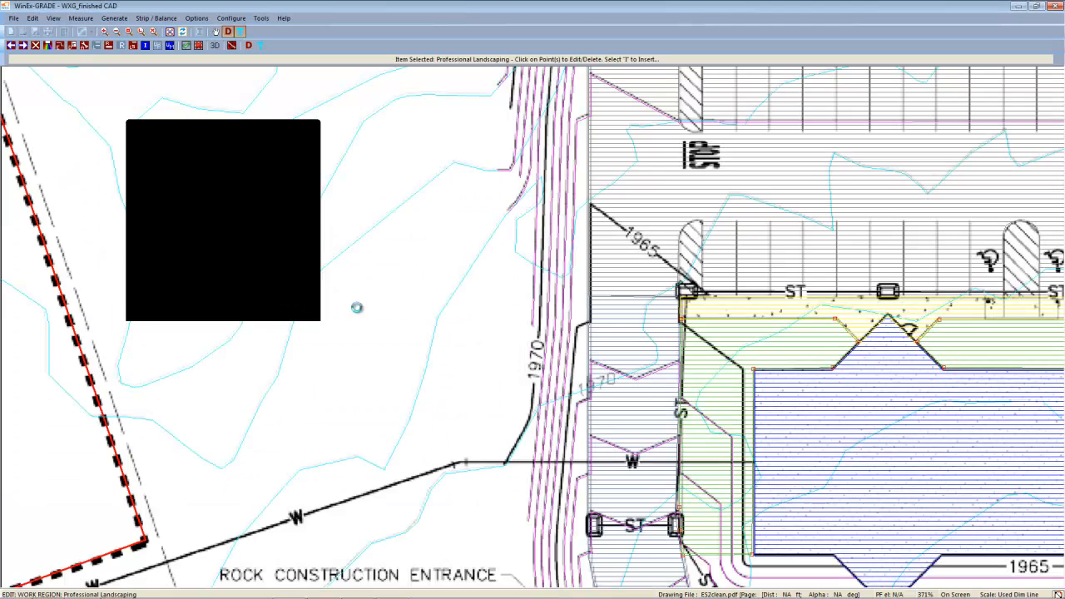
pyautogui.click(536, 284)
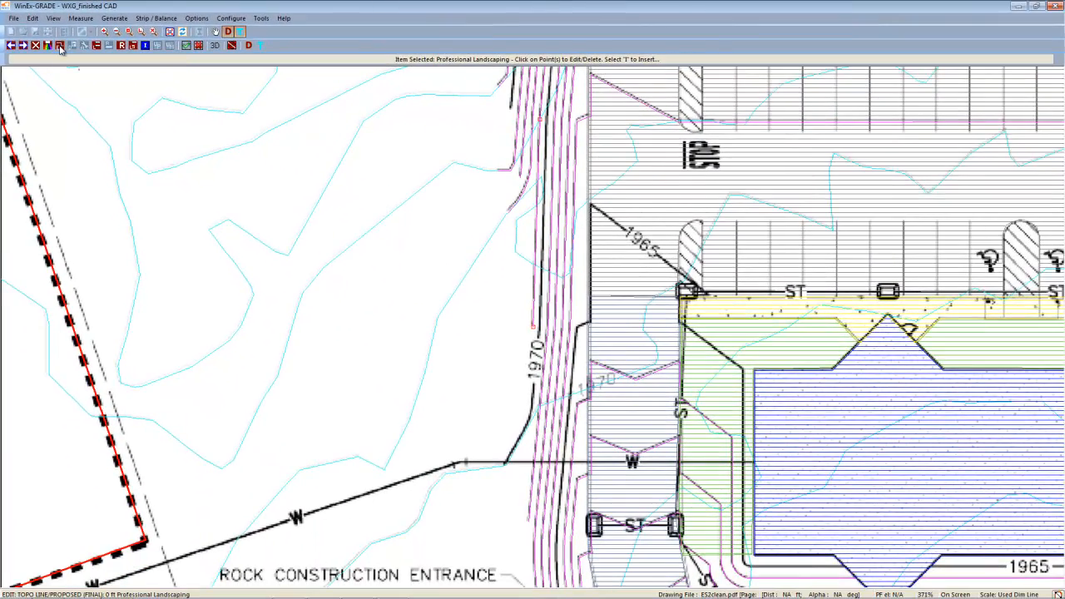
pyautogui.click(60, 47)
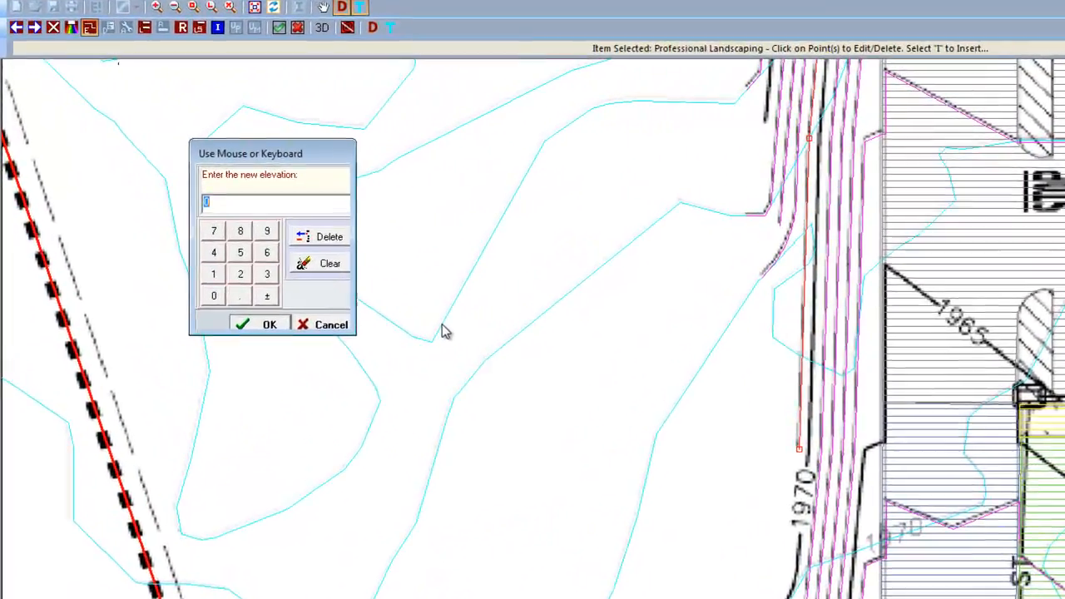
pyautogui.write('19')
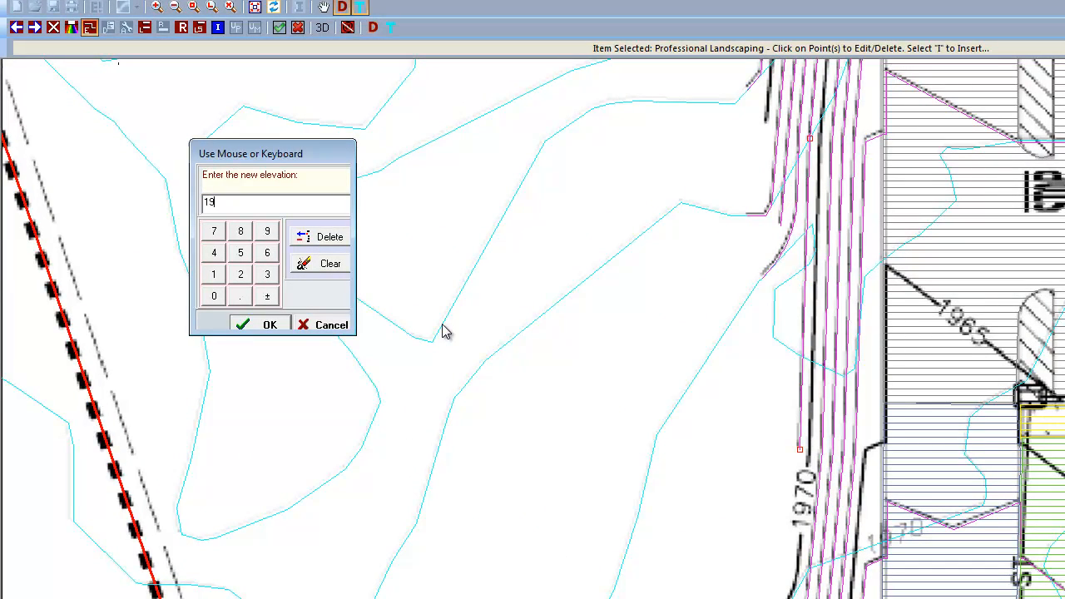
pyautogui.click(266, 325)
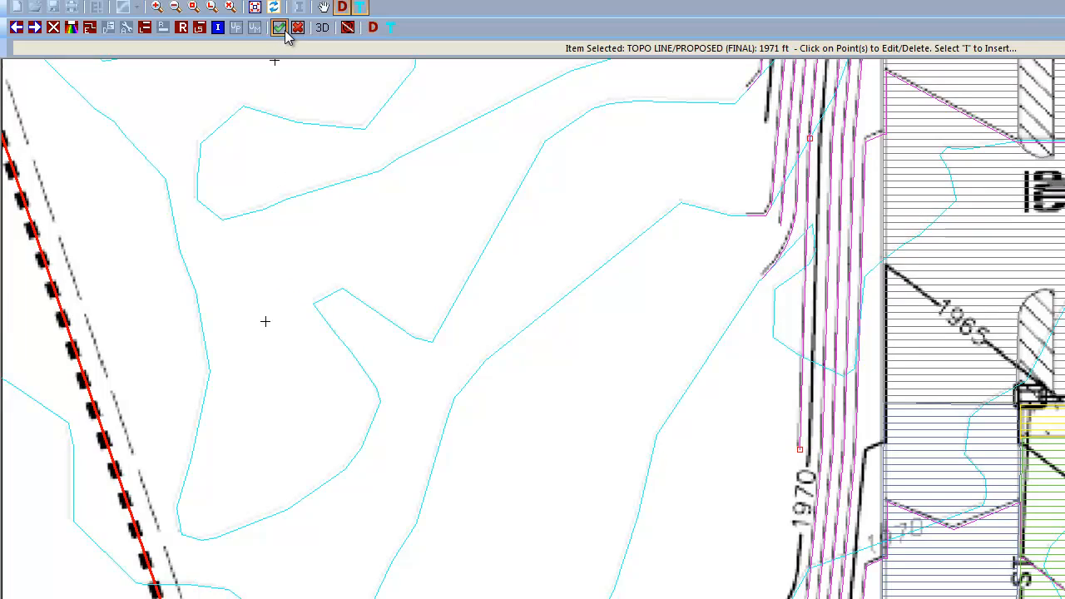
pyautogui.click(281, 28)
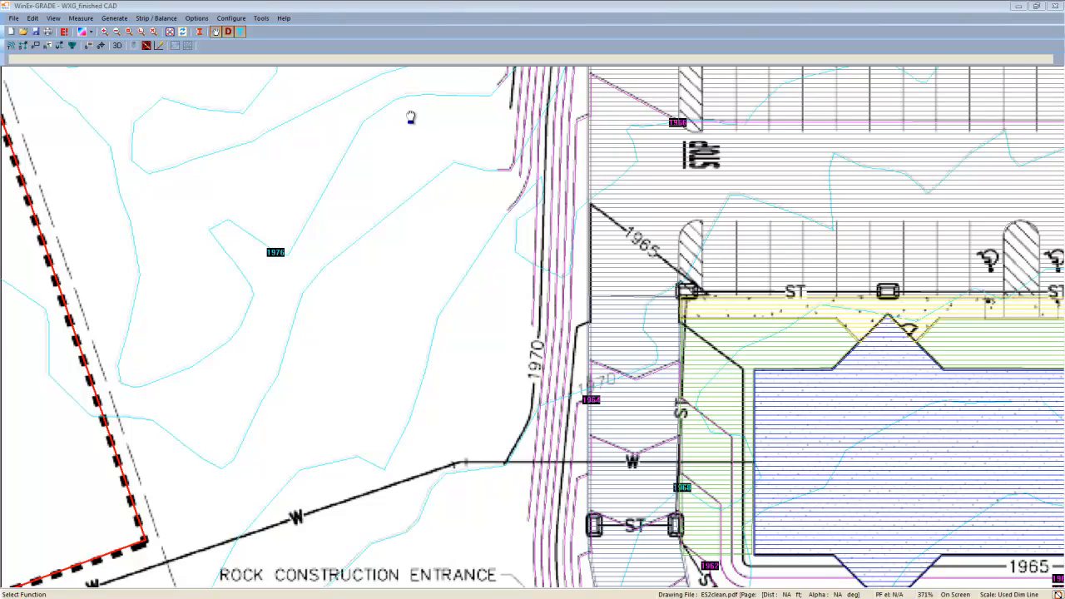
# Step: Zoom to the landscaping island near the STOP sign and inspect the overlapping Professional Landscaping and Parking Lot regions
pyautogui.click(154, 32)
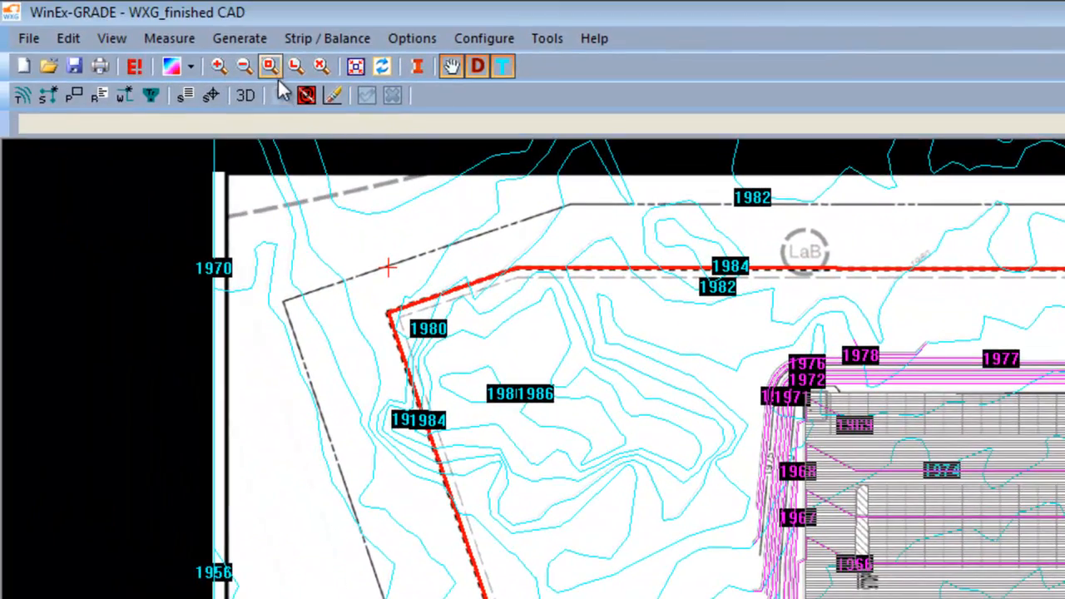
pyautogui.click(271, 66)
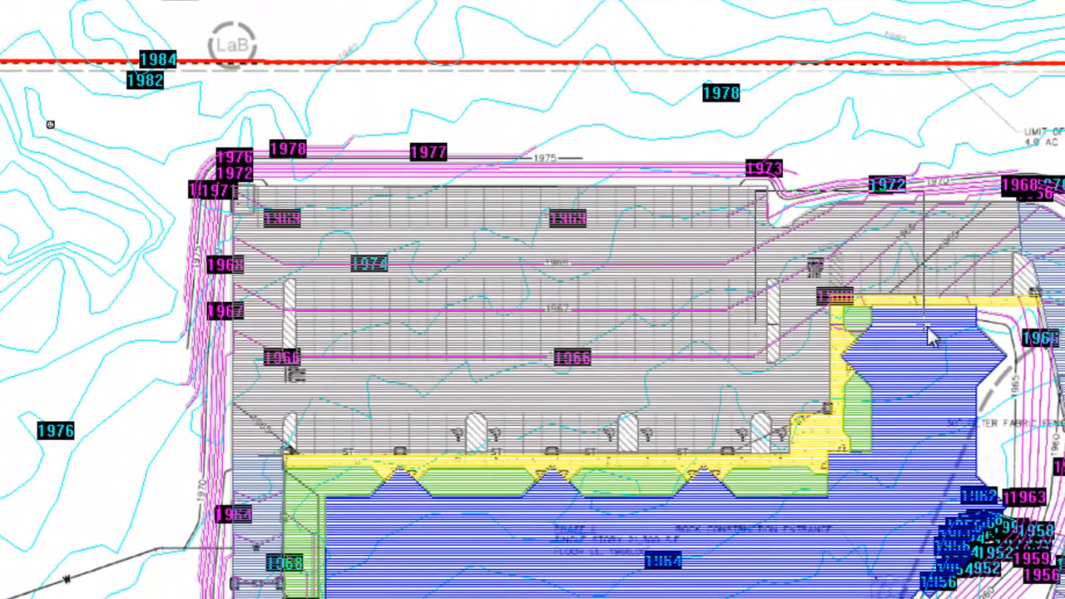
pyautogui.moveTo(927, 326); pyautogui.dragTo(957, 349)
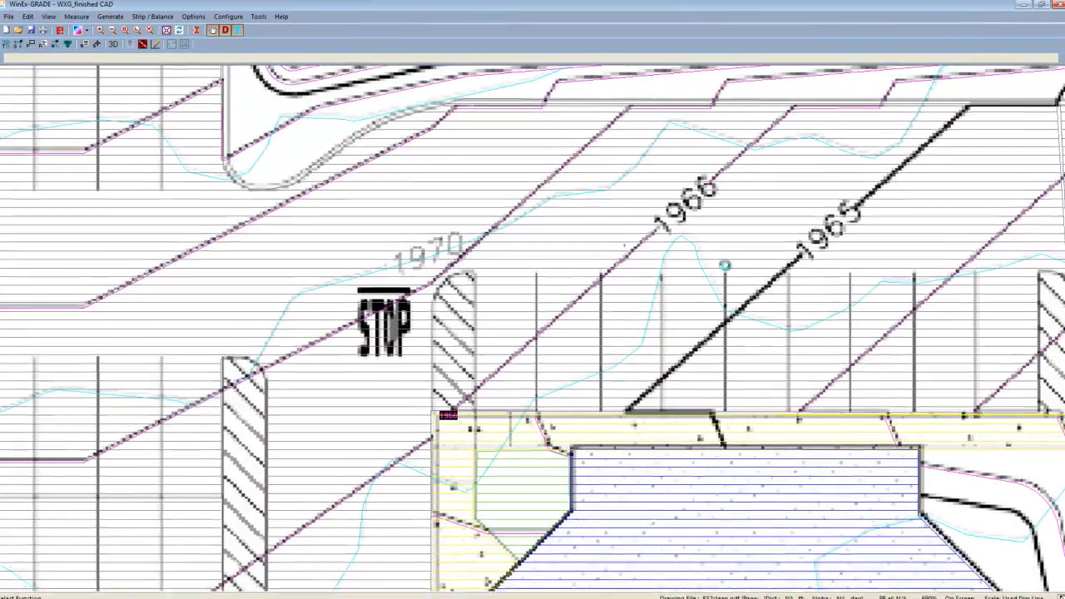
pyautogui.click(65, 33)
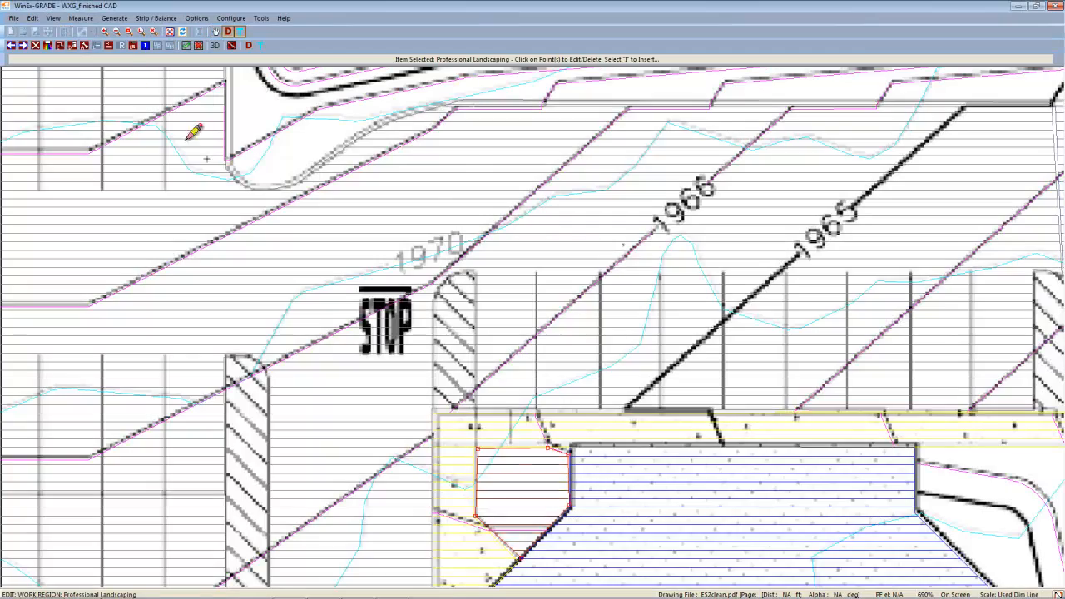
pyautogui.click(523, 393)
pyautogui.click(511, 395)
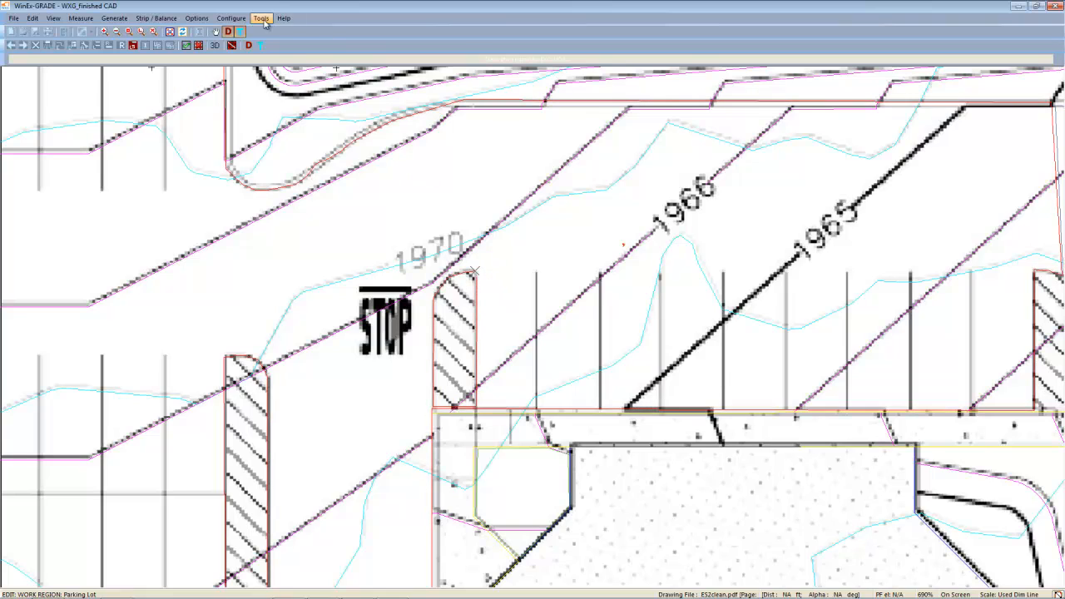
pyautogui.click(187, 46)
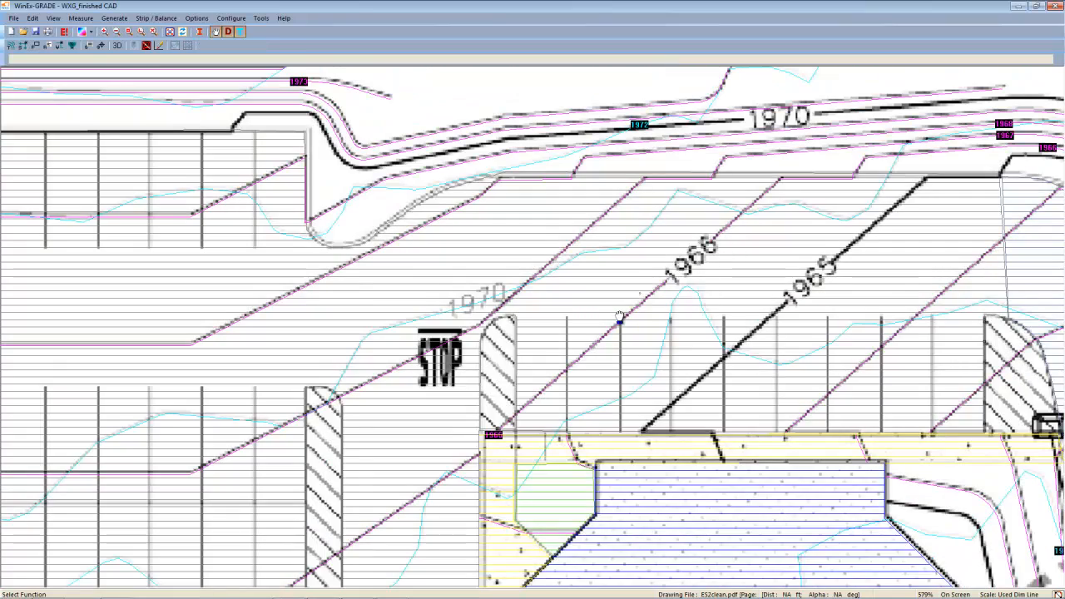
# Step: Zoom to the full site and display the PROPOSED surface view
pyautogui.click(88, 45)
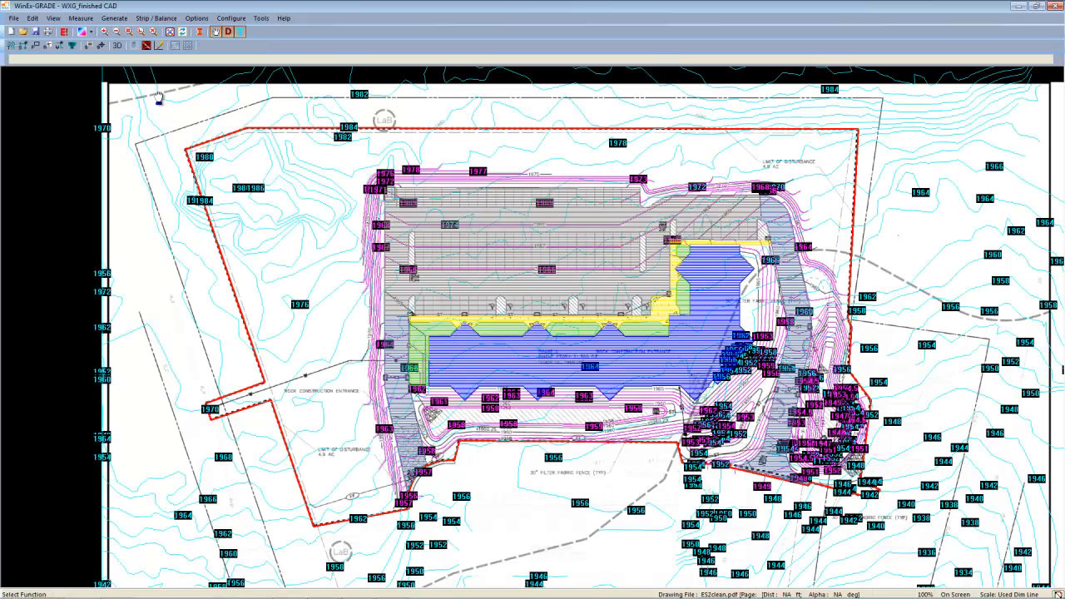
pyautogui.click(91, 34)
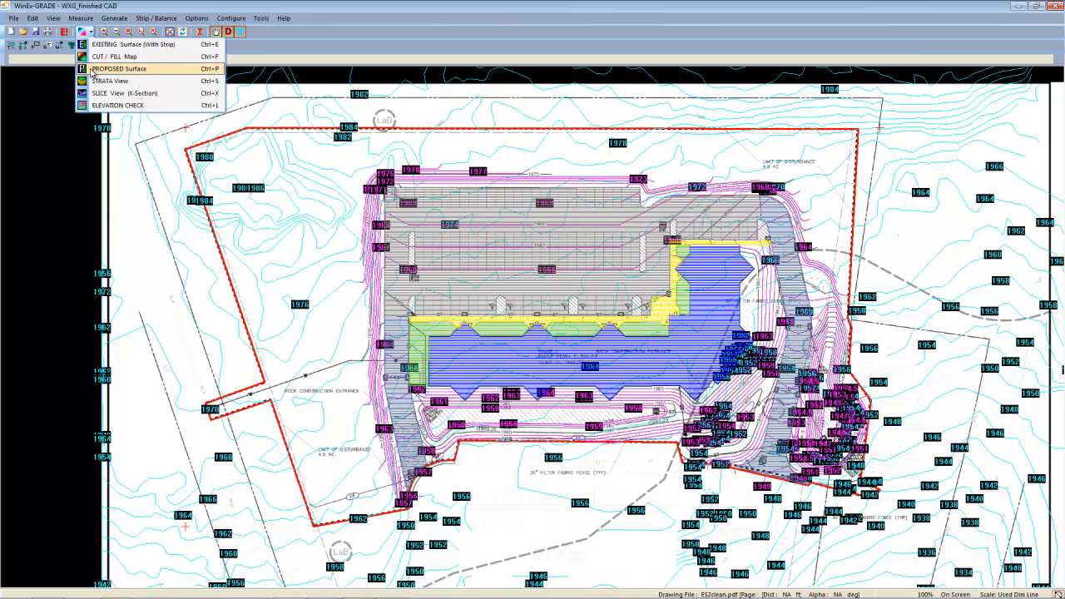
pyautogui.click(91, 69)
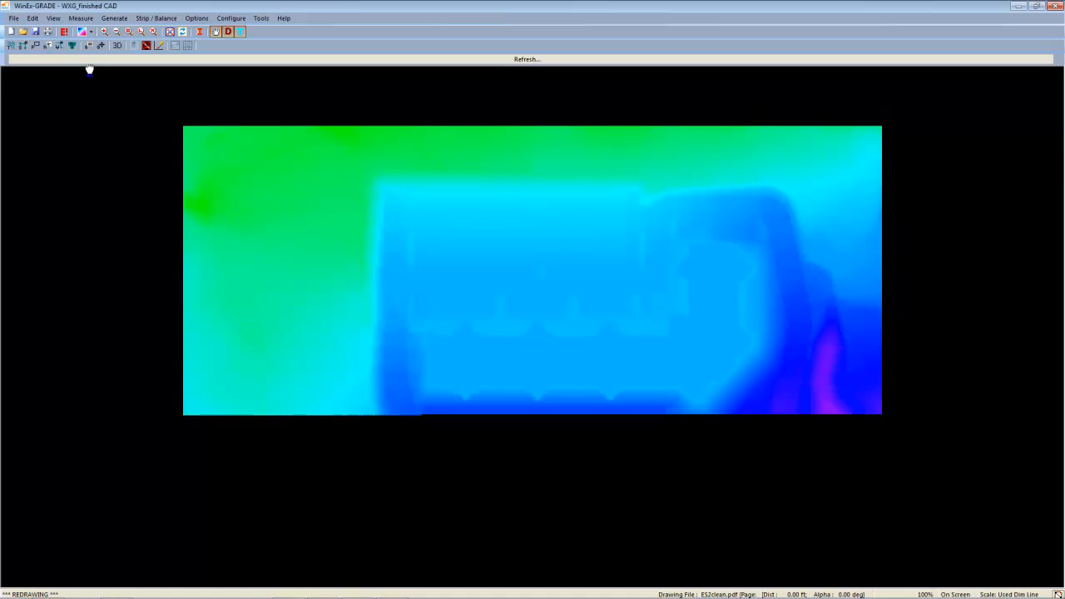